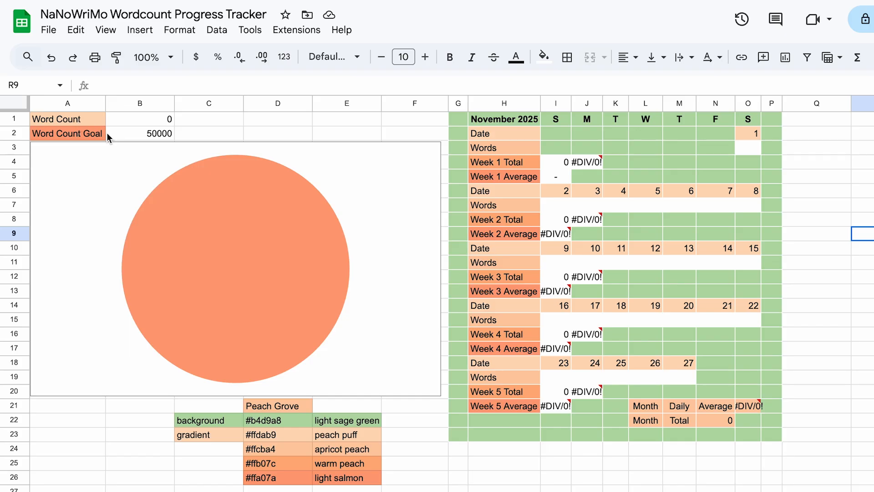
- Open the chart editor for the word count pie chart and review its chart type and data range setup
click(350, 179)
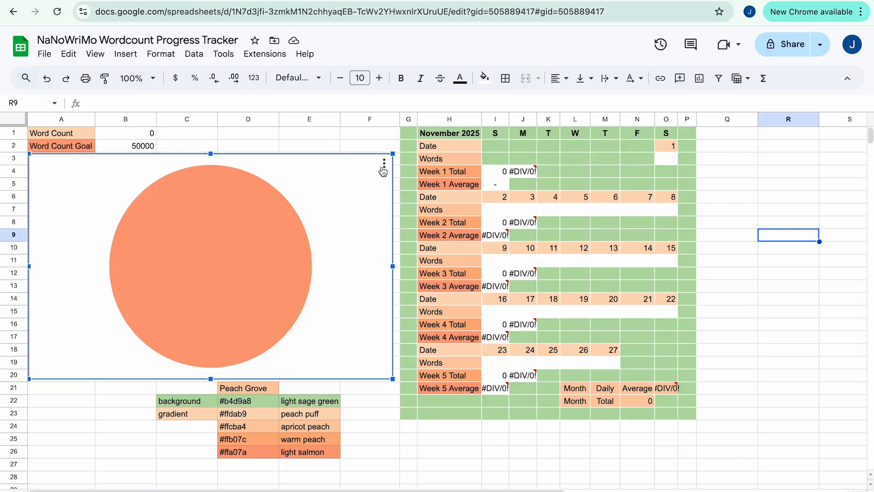
click(430, 153)
click(448, 173)
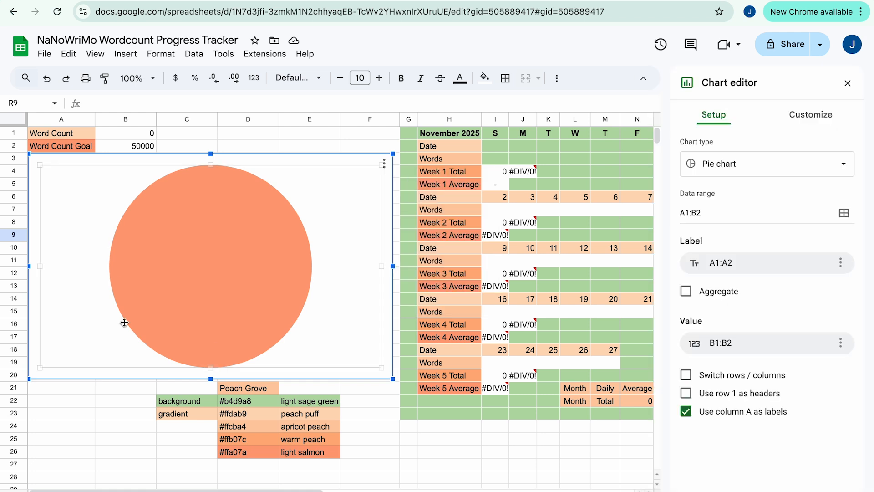
click(126, 54)
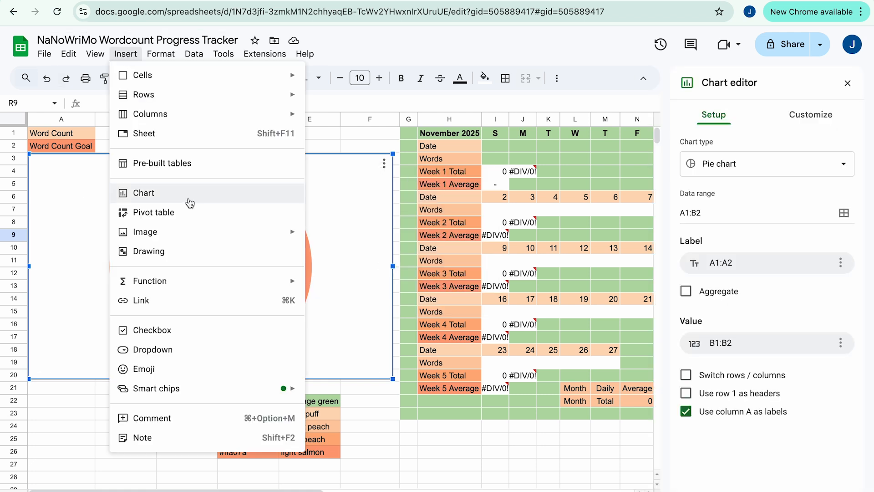
click(342, 156)
click(342, 157)
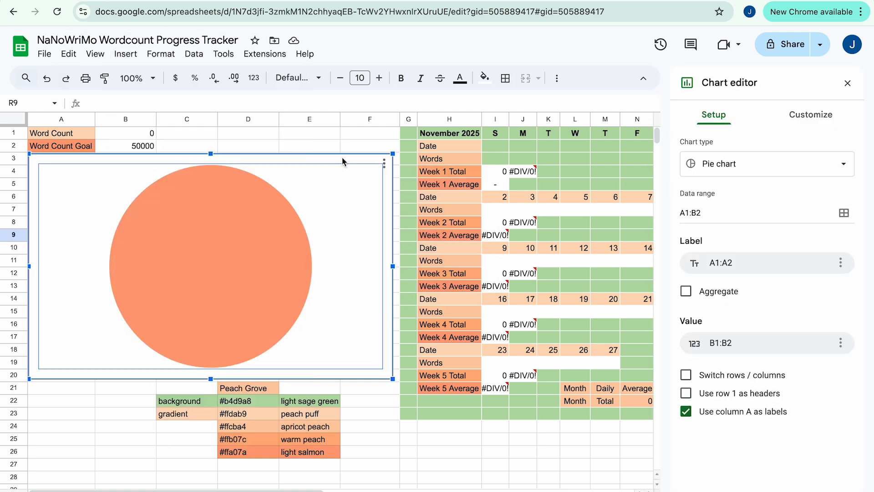
click(385, 166)
click(384, 166)
- Review the pie slice colours for Word Count and Word Count Goal in the chart customization, and close the chart editor
click(813, 114)
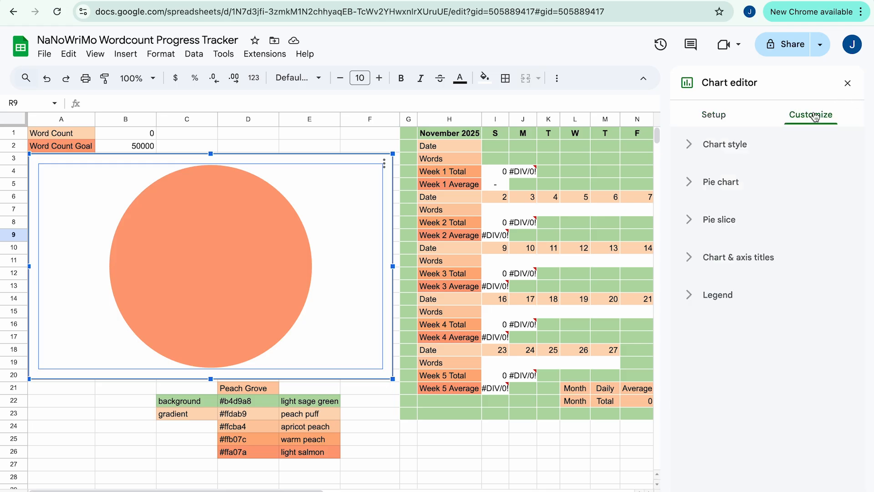
click(685, 223)
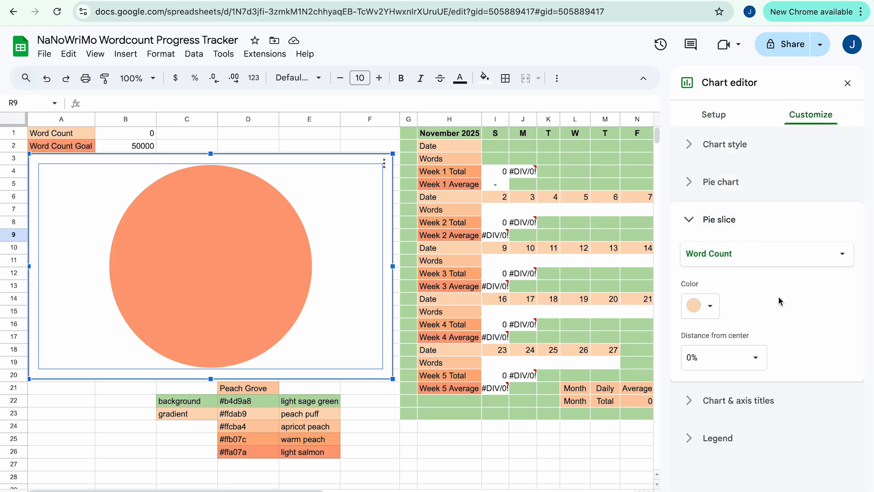
click(762, 261)
click(762, 260)
click(760, 260)
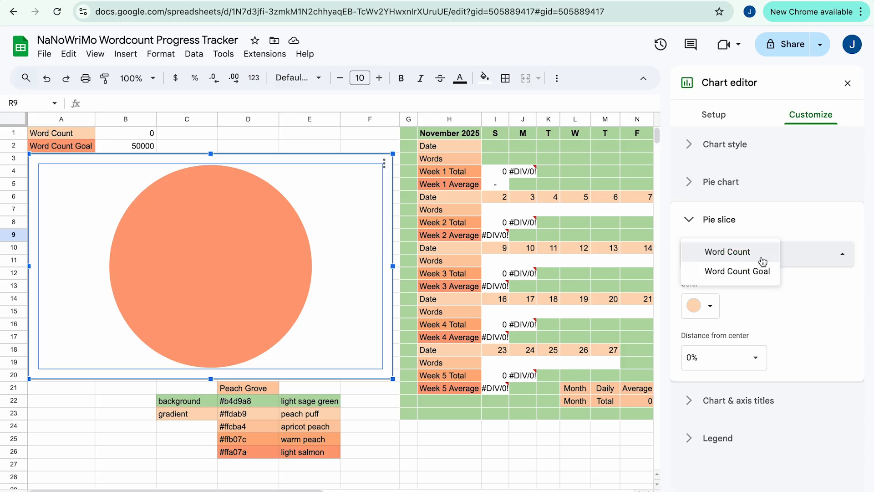
click(759, 273)
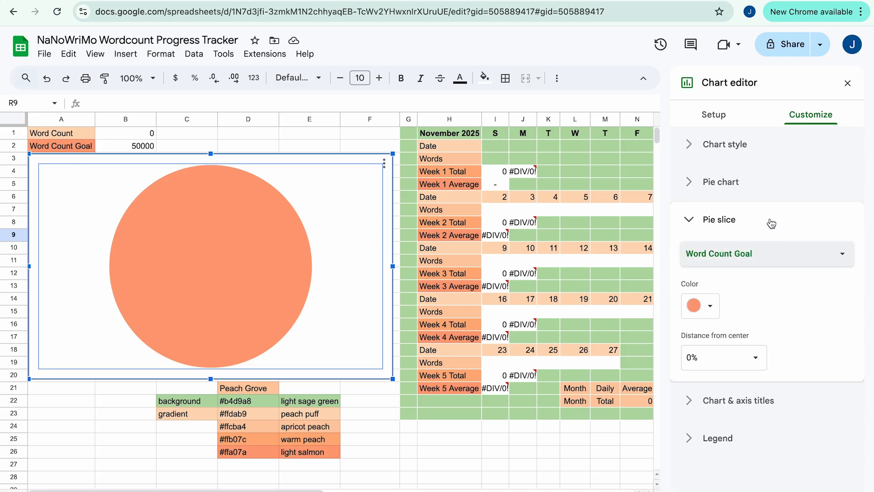
click(696, 221)
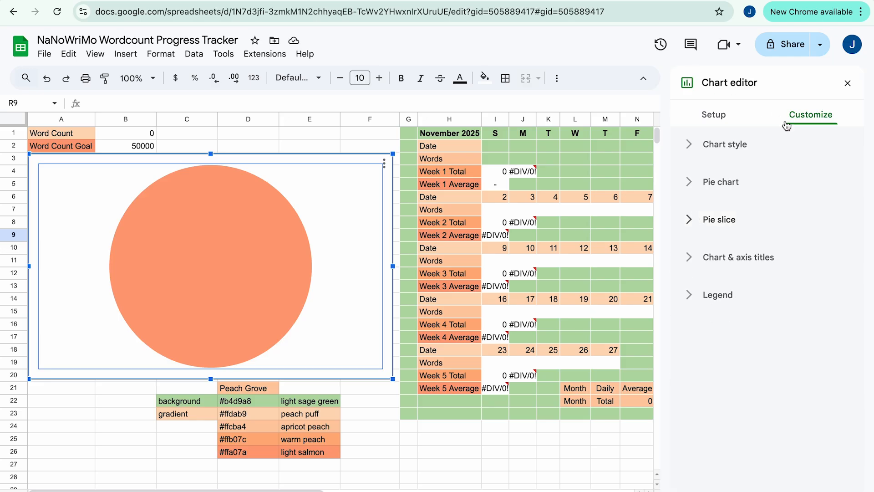
click(848, 83)
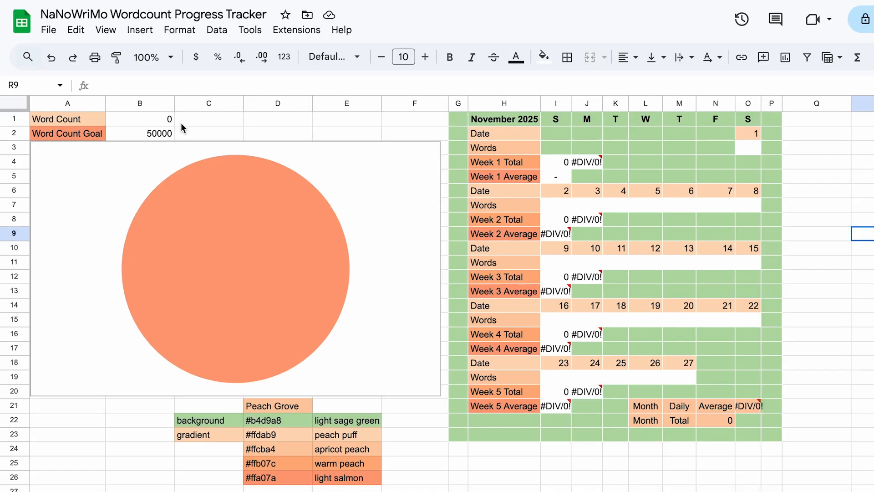
- Check the formula behind the overall Word Count and enter 1200 words for November 1
click(145, 122)
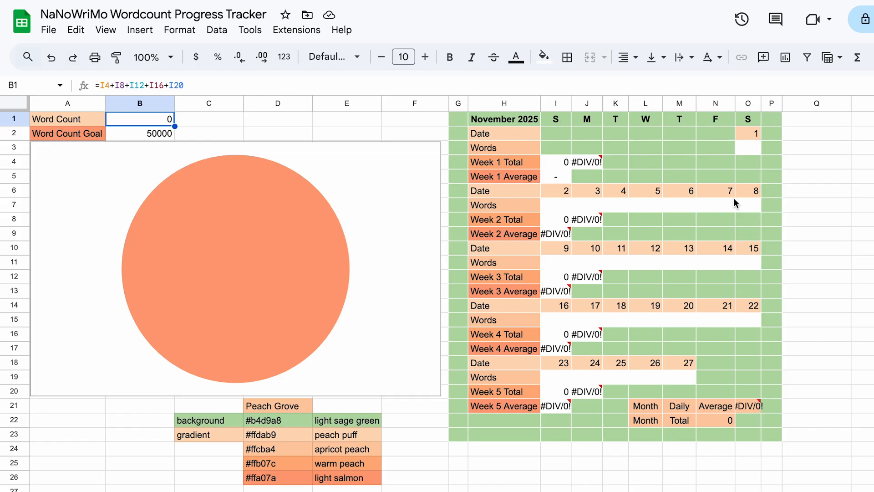
click(646, 133)
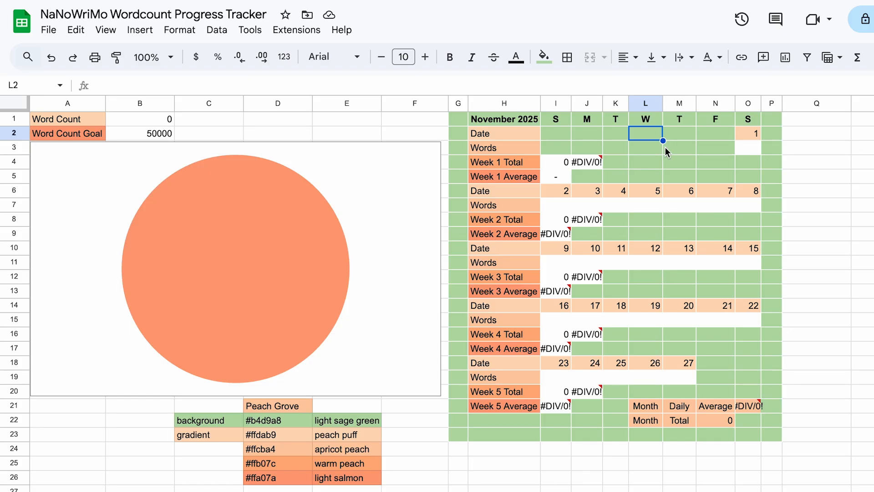
click(741, 149)
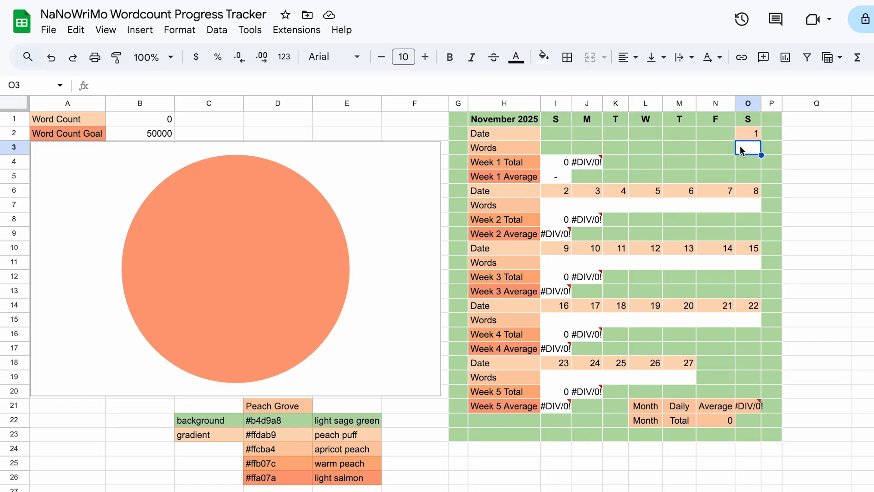
text(1200)
click(819, 172)
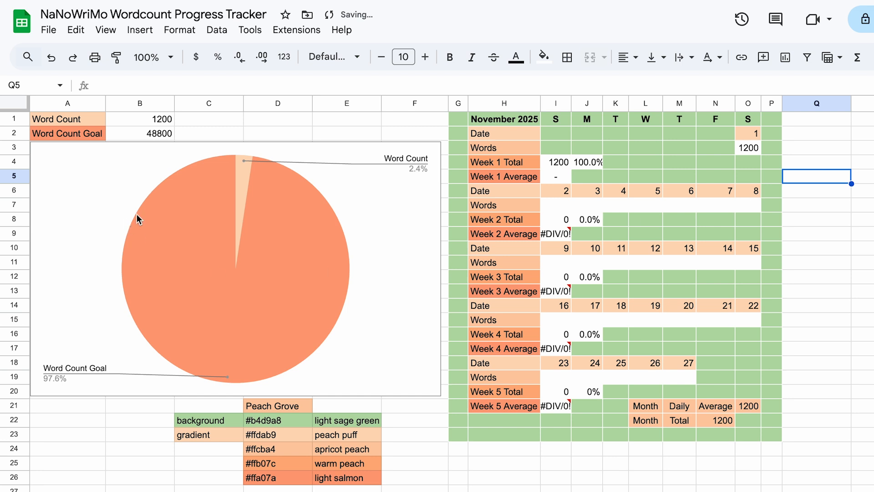
- Examine the formulas behind the Word Count Goal and Word Count cells
click(131, 138)
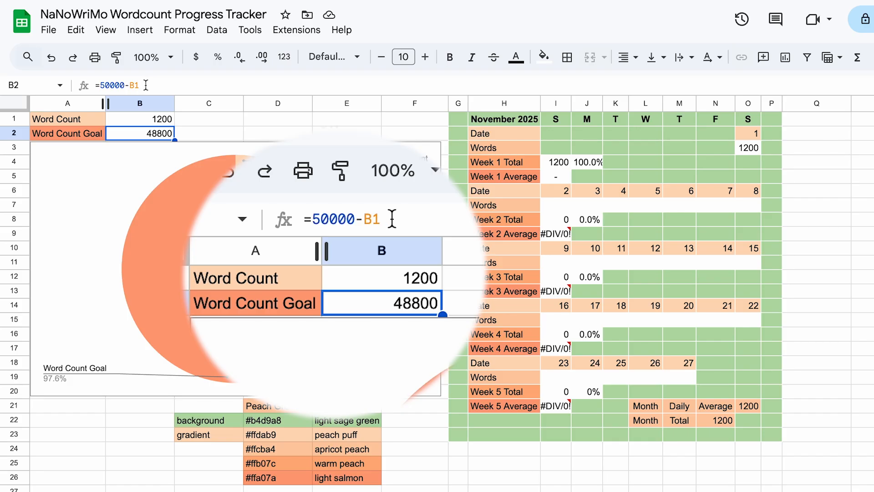
click(147, 118)
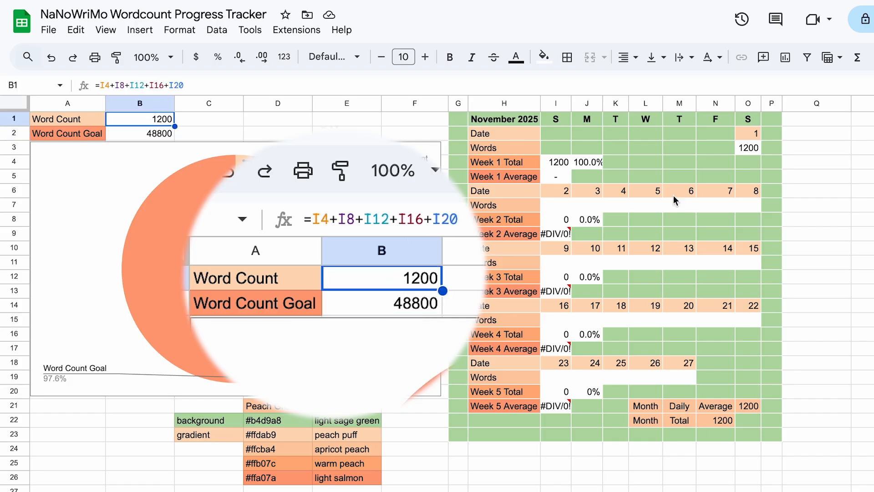
click(855, 165)
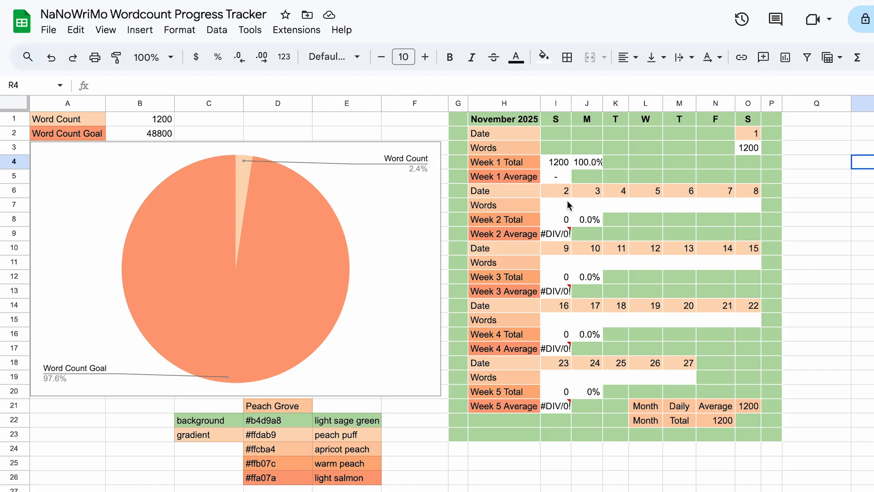
- Enter the daily words for November 2 to 8 as 200, 1400, 1328, 2000, 430, 1600 and 1798
click(560, 209)
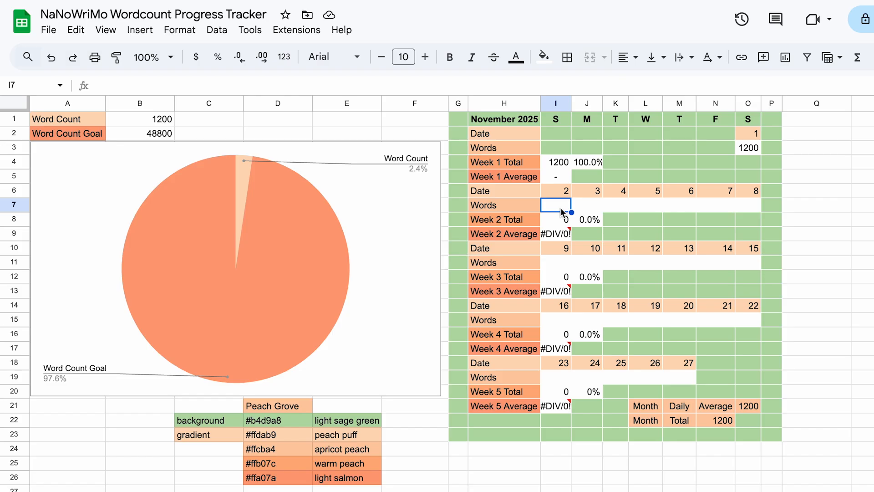
text(200)
key(Tab)
text(1400)
key(Tab)
text(1328	2000)
key(Tab)
text(430)
key(Tab)
text(1600	1798)
- Enter 3408 words for November 9 and 2031 words for November 10
click(555, 263)
text(3408)
key(Tab)
text(2031)
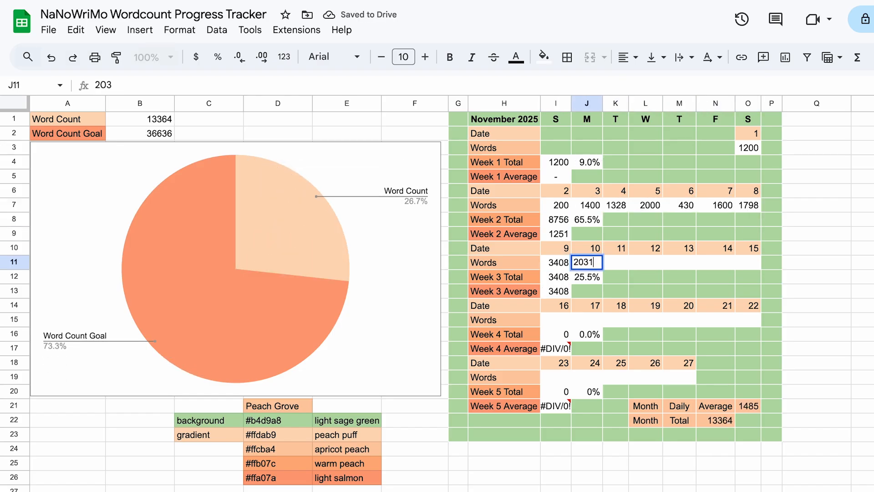
key(Tab)
click(848, 239)
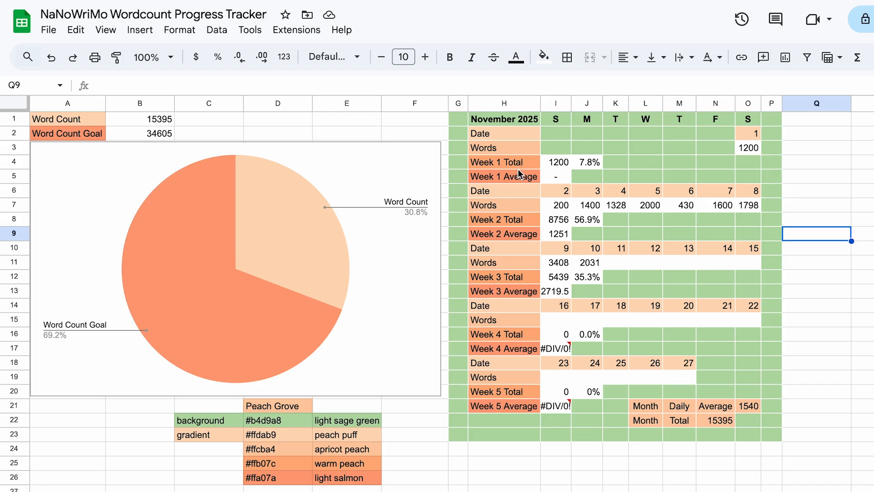
- Examine the formulas for the Week 1 and Week 2 totals, the Week 2 percentage and the month's daily average
click(564, 166)
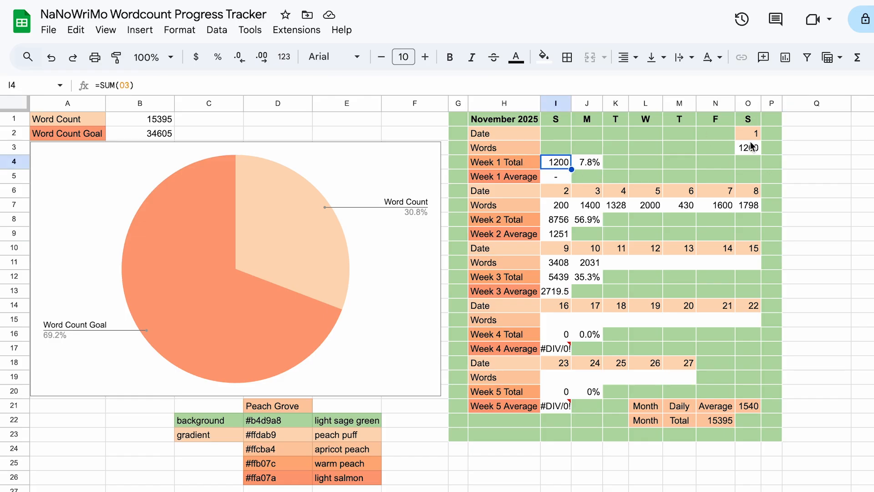
click(562, 222)
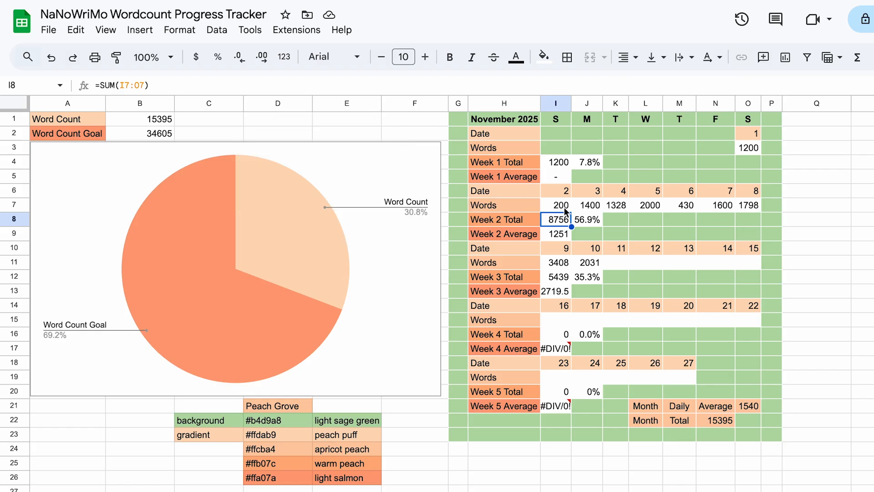
click(596, 222)
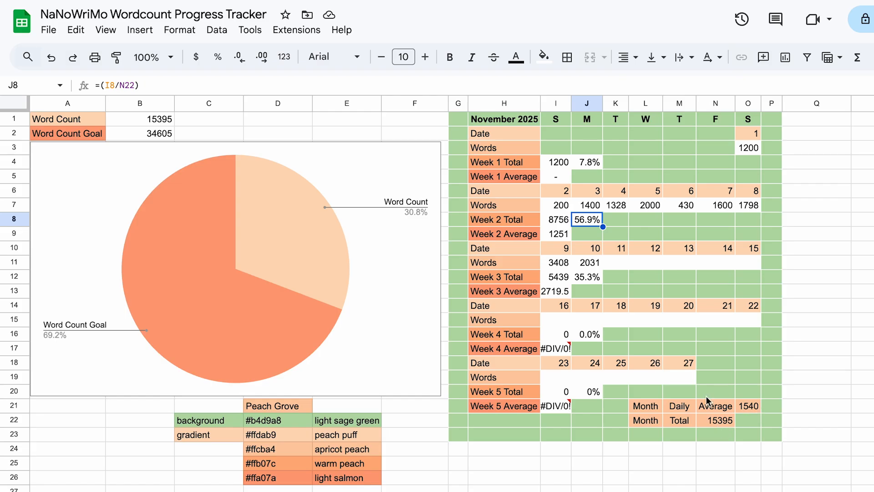
click(748, 410)
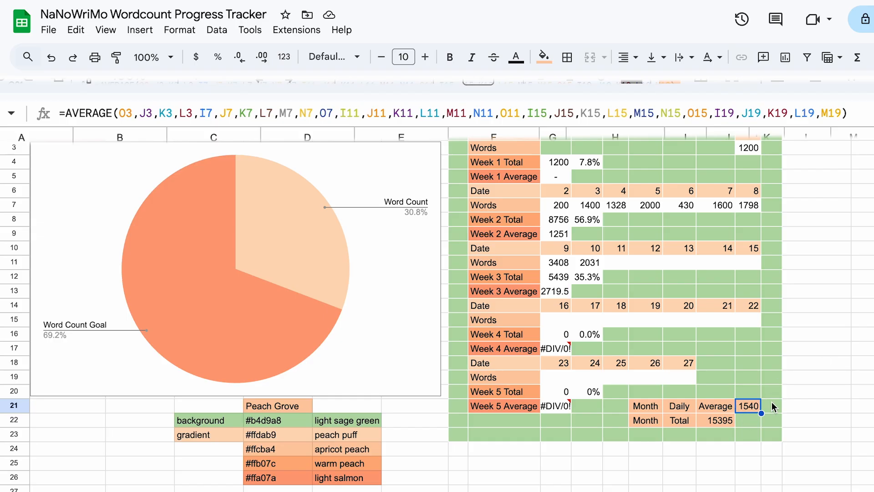
- Examine the Peach Grove colour palette below the chart, with its hex codes and colour names
click(621, 264)
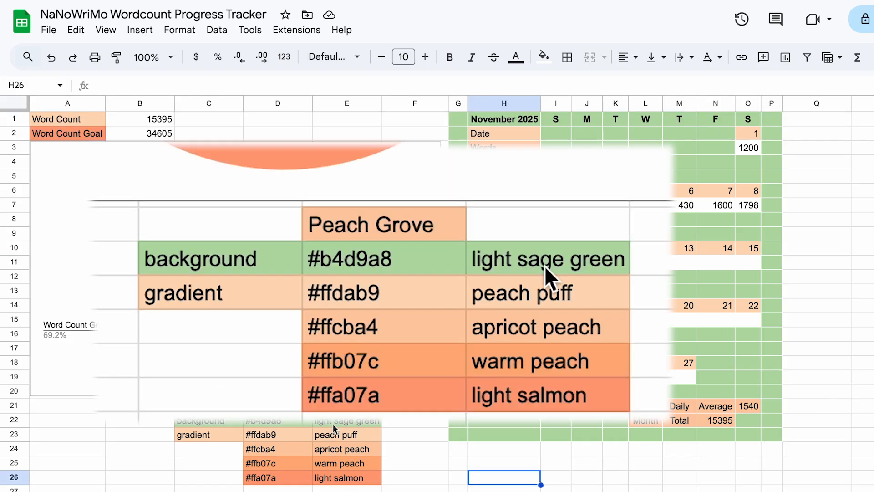
click(443, 225)
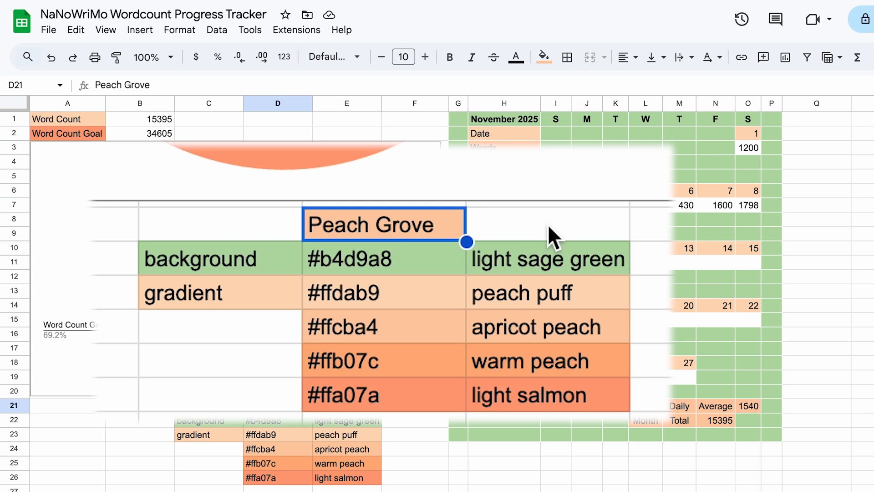
click(548, 224)
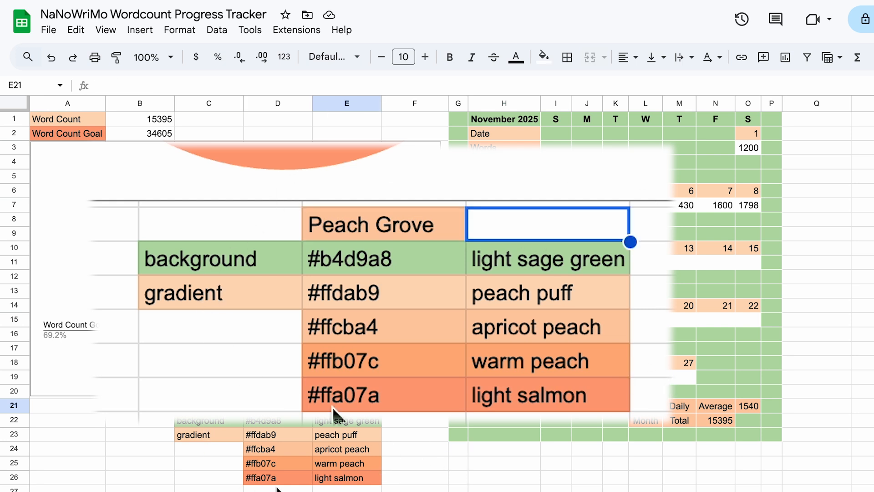
click(396, 471)
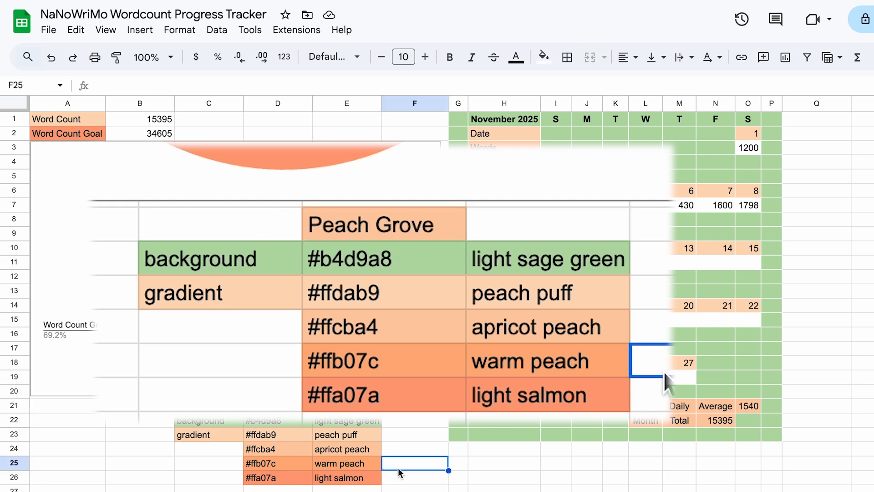
click(408, 478)
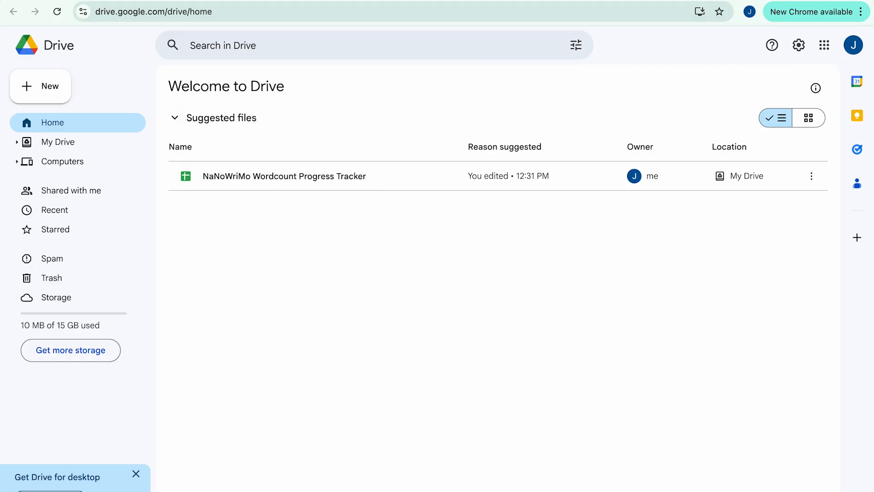
- Switch to Google Drive and open Drive from the list of Google apps
key(ctrl+Tab)
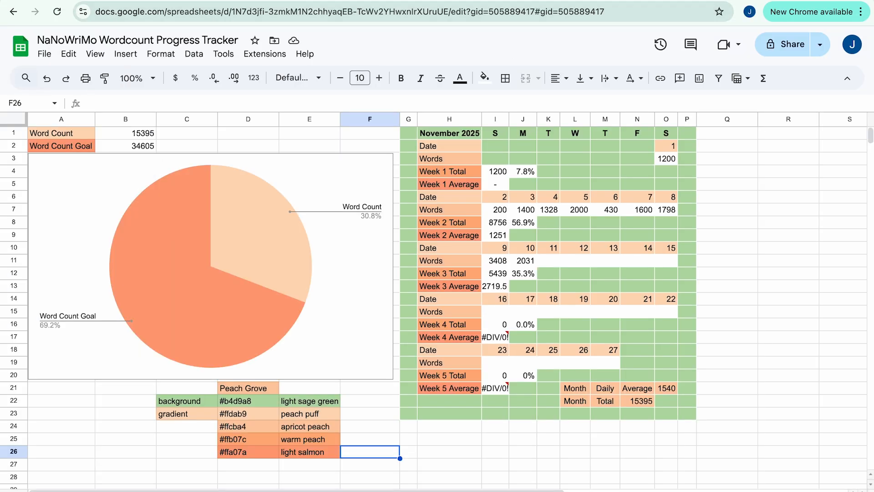
key(ctrl+Tab)
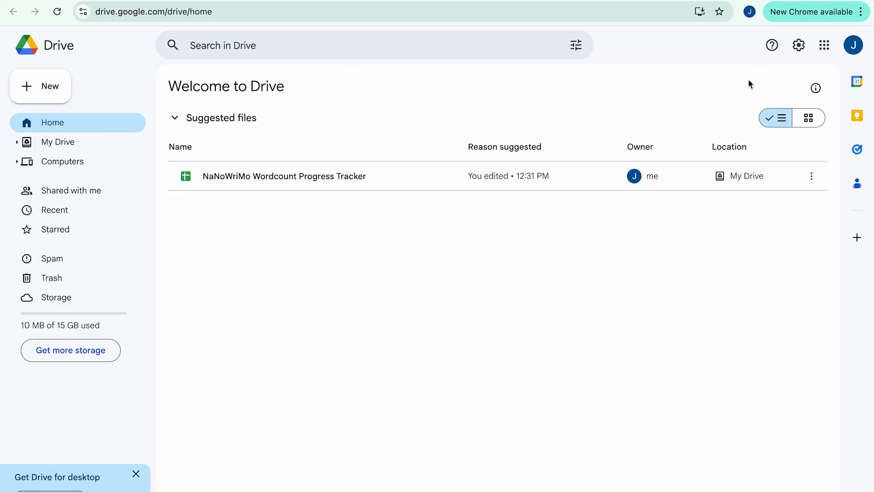
click(820, 53)
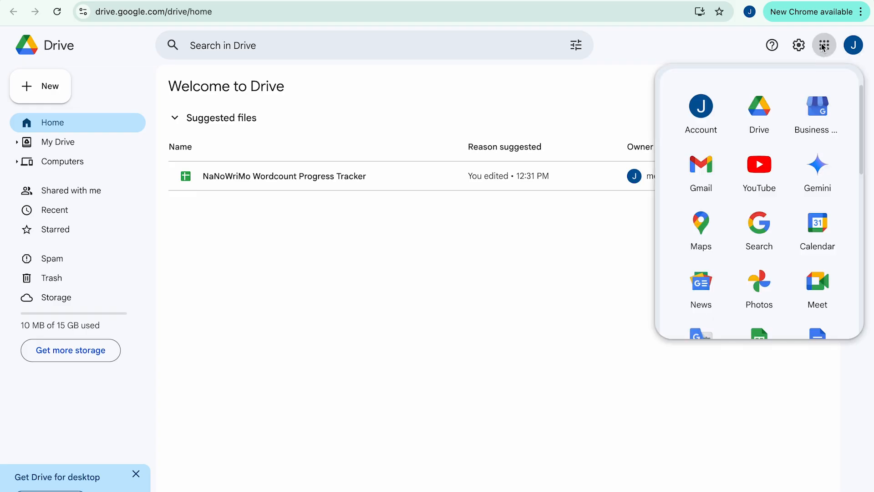
click(754, 123)
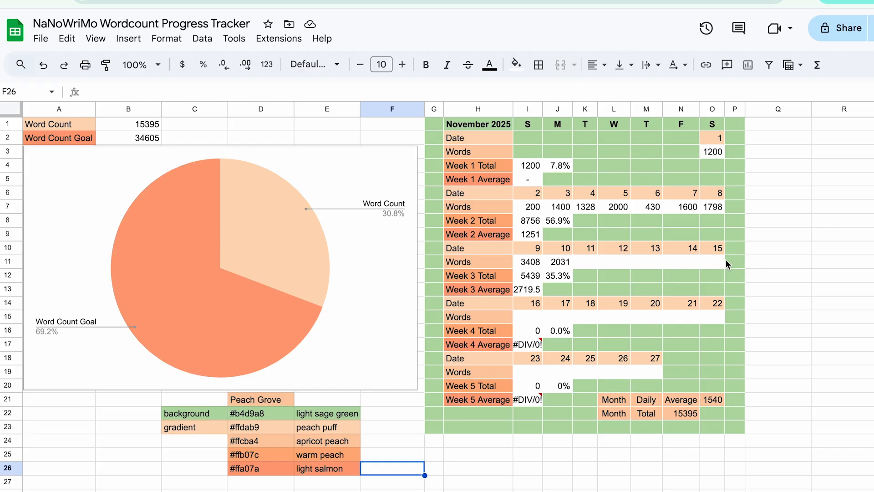
- Inspect the error note on the Week 4 Average cell in the tracker spreadsheet
mouse_move(525, 350)
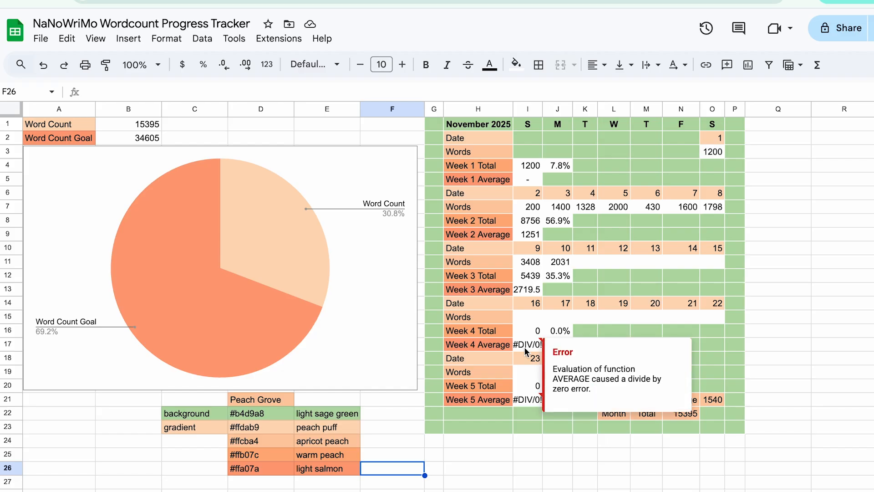
click(435, 442)
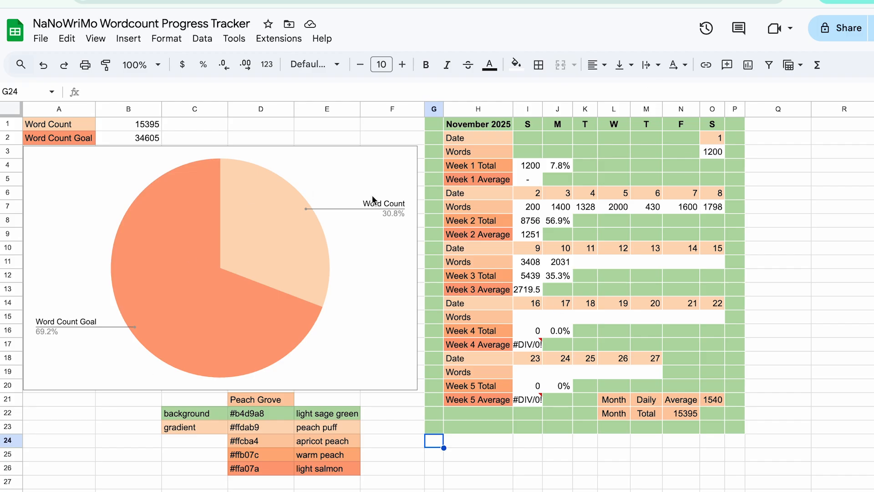
click(386, 428)
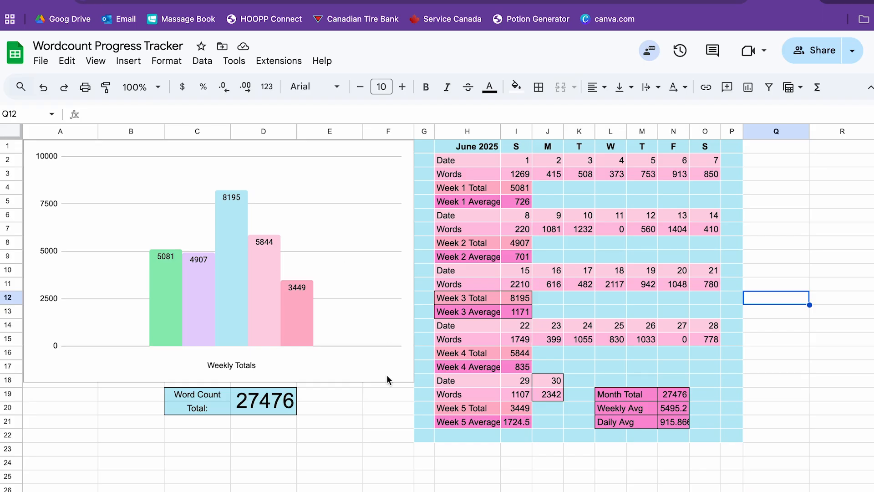
- Examine the Word Categories pie chart below the June 2025 table in the Wordcount Progress Tracker spreadsheet, including its Manuscript slice
click(369, 407)
scroll(368, 409, down, 1)
scroll(368, 408, down, 6)
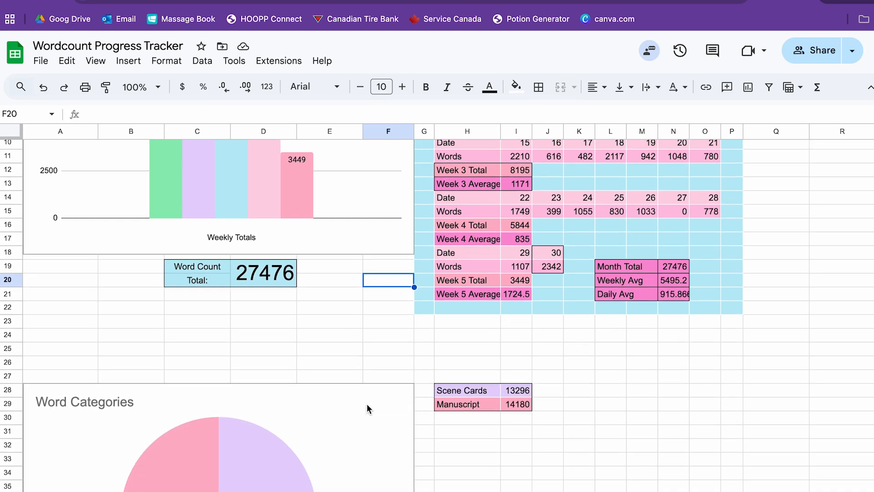
click(487, 364)
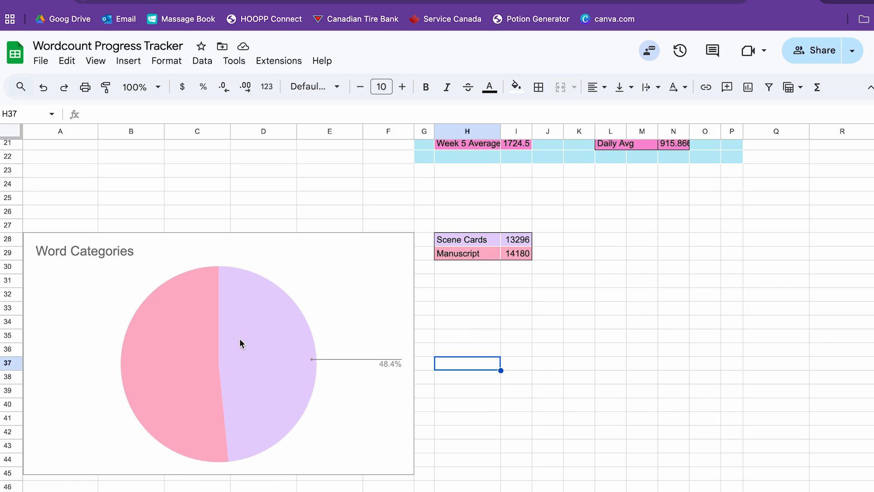
click(157, 351)
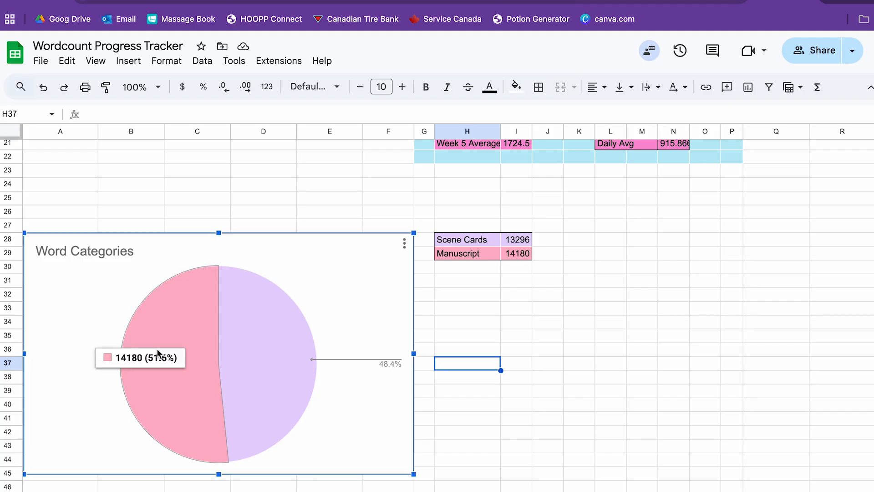
click(349, 175)
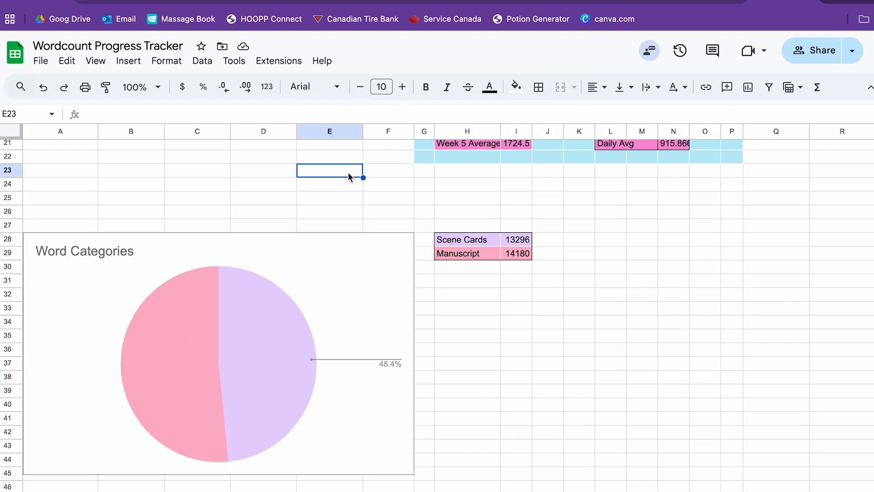
- Inspect the formula behind the Manuscript word total beside the Word Categories chart
scroll(348, 175, up, 2)
scroll(385, 181, down, 2)
click(515, 246)
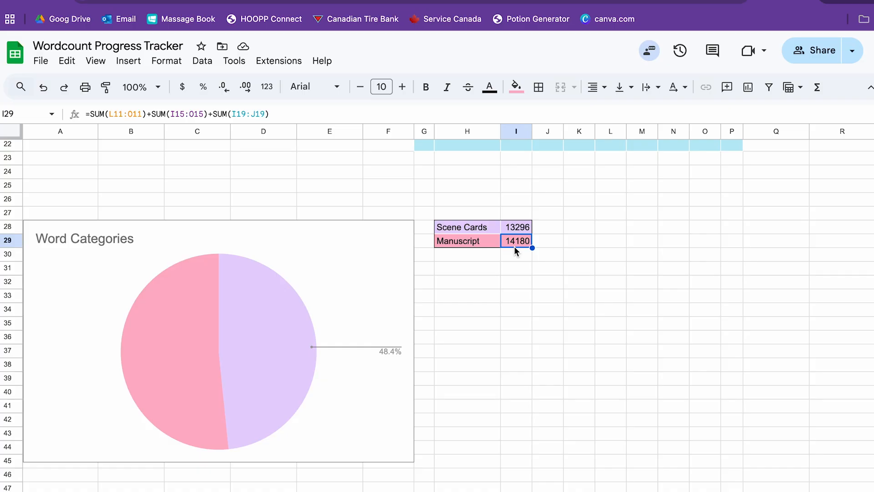
- Review the Weekly Totals column chart's data range and series in its chart settings, and close them
scroll(381, 192, up, 6)
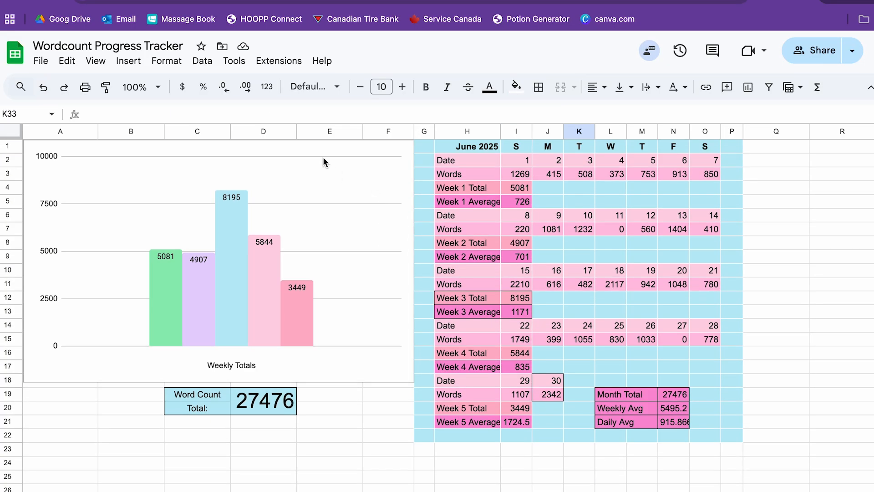
click(323, 162)
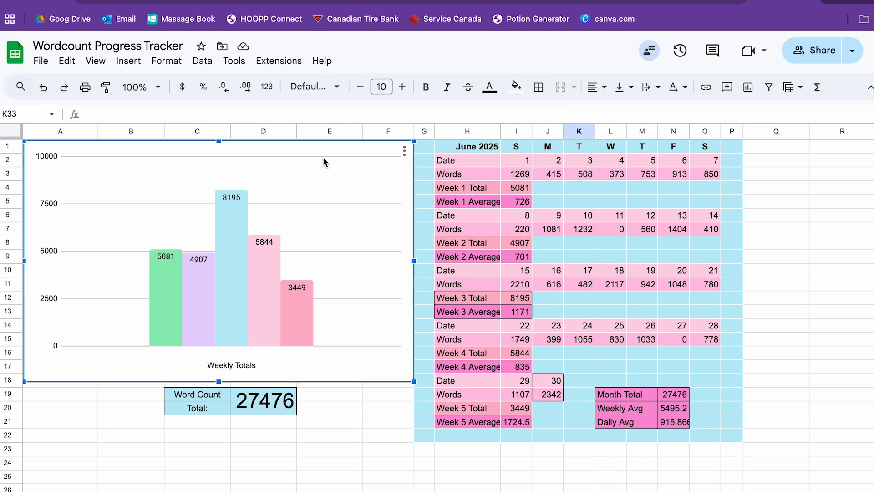
mouse_move(164, 325)
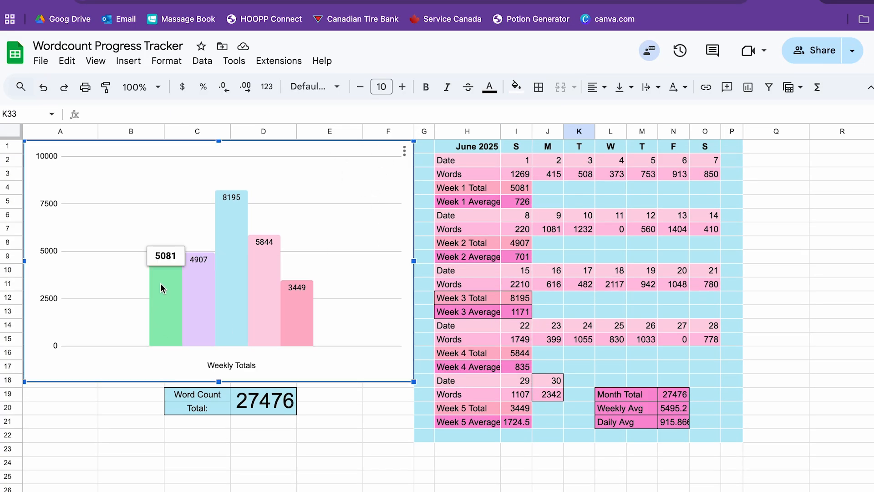
click(404, 151)
click(432, 172)
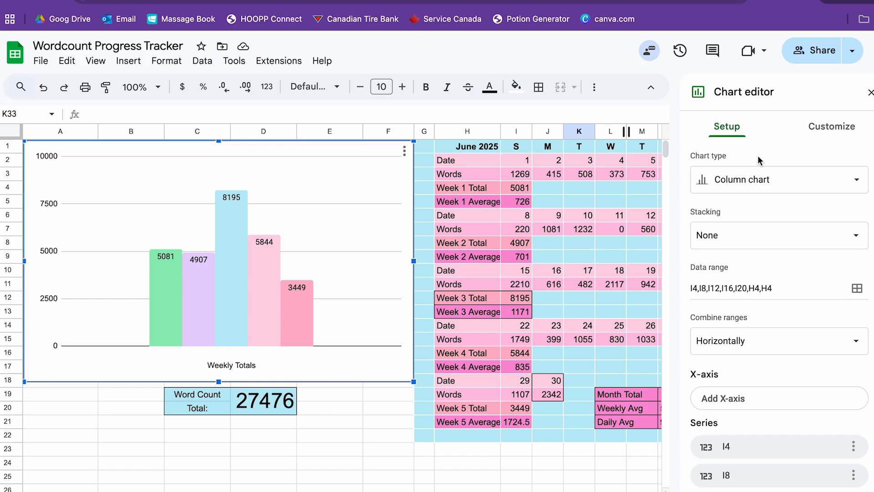
scroll(780, 392, down, 2)
scroll(779, 392, down, 1)
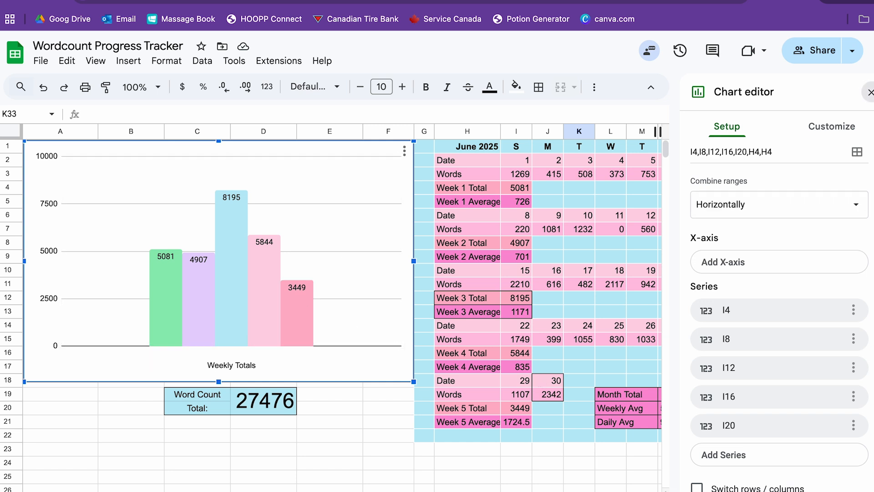
click(870, 92)
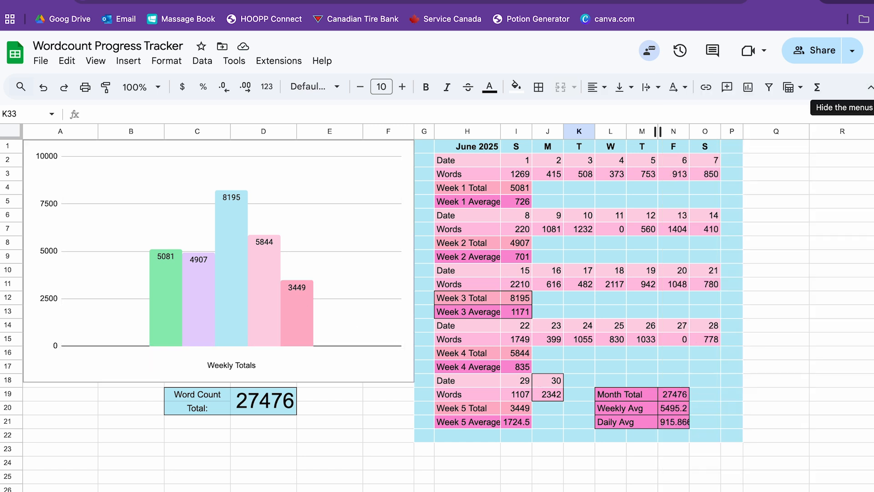
click(804, 426)
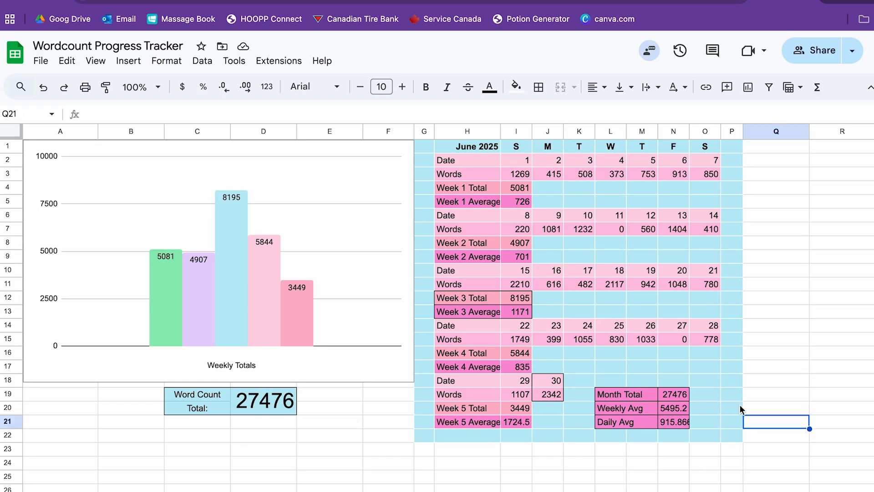
click(794, 407)
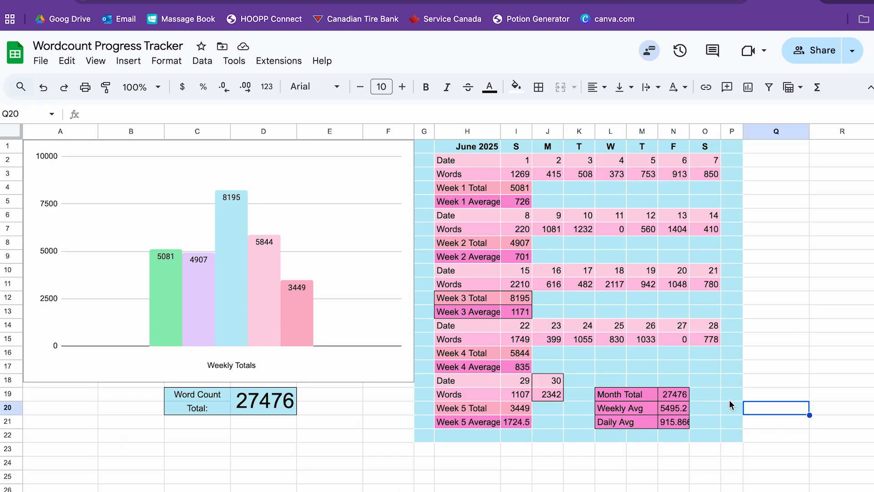
click(468, 435)
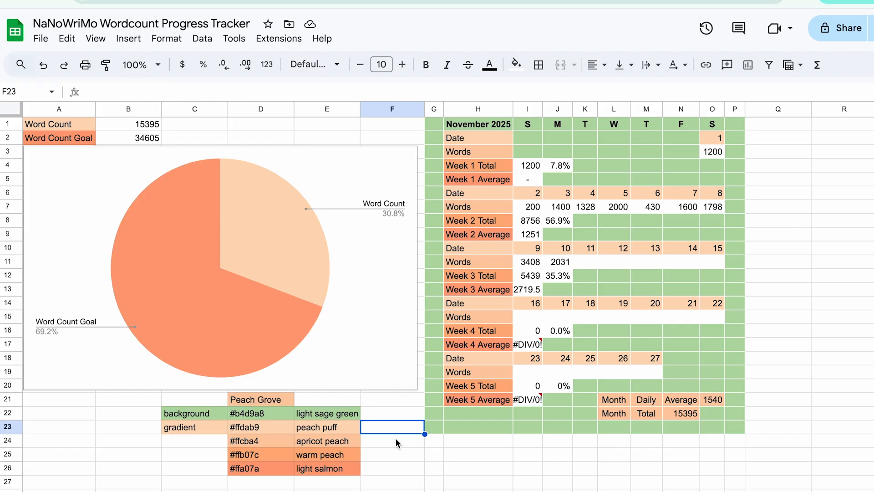
click(742, 372)
click(797, 303)
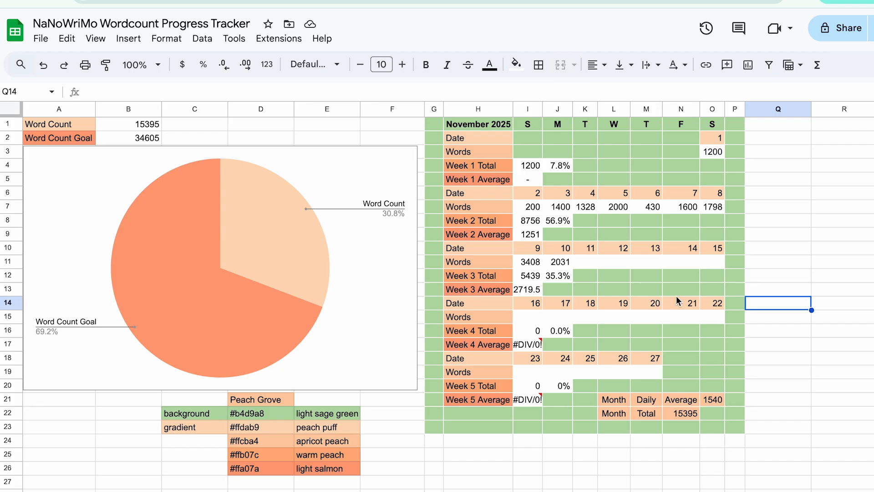
click(762, 201)
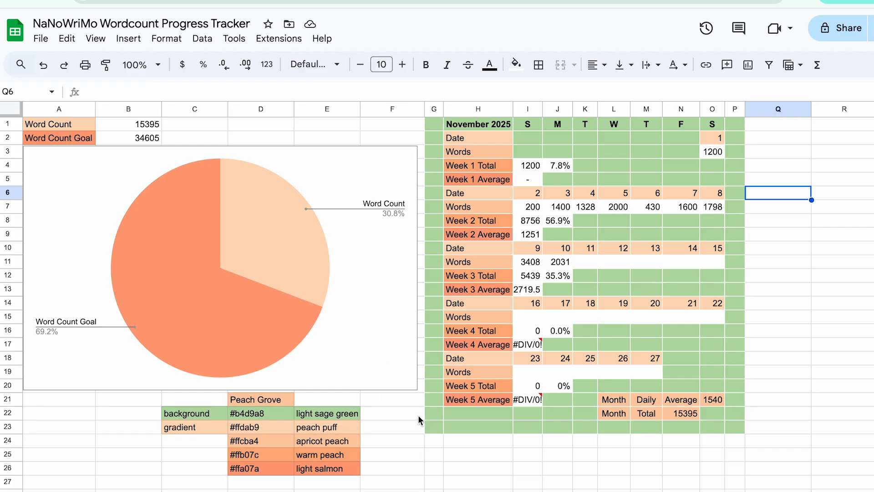
click(441, 420)
click(454, 427)
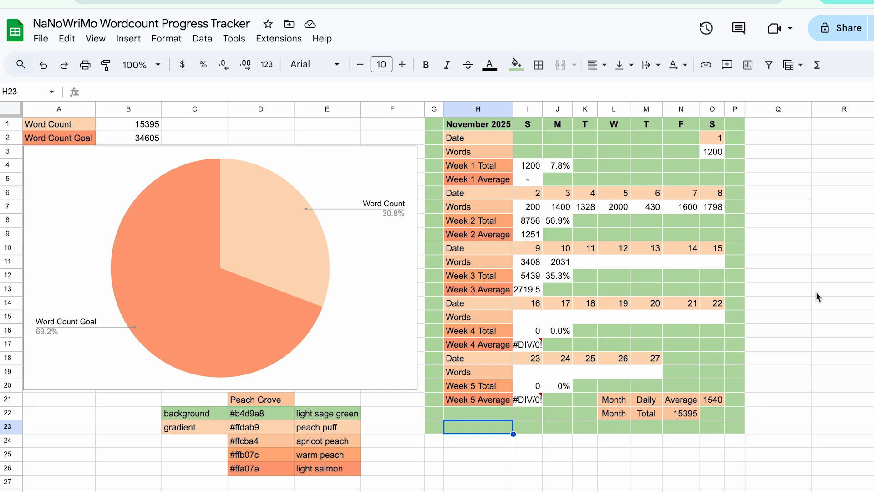
click(731, 264)
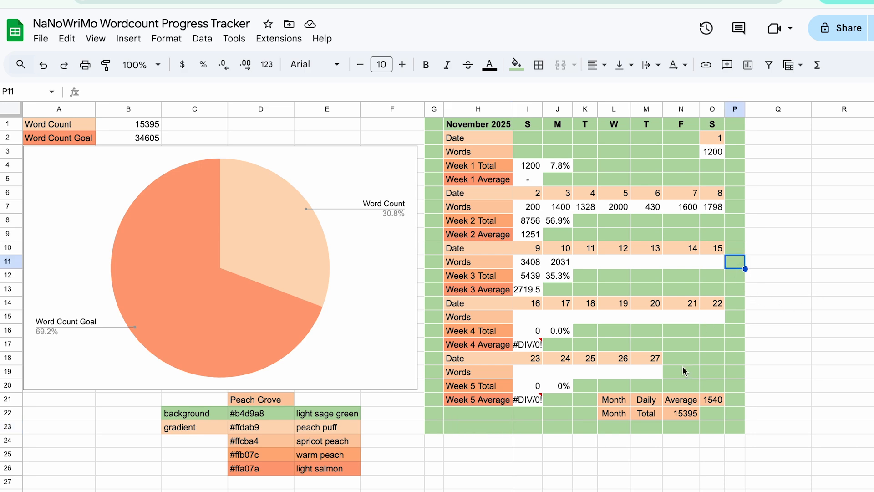